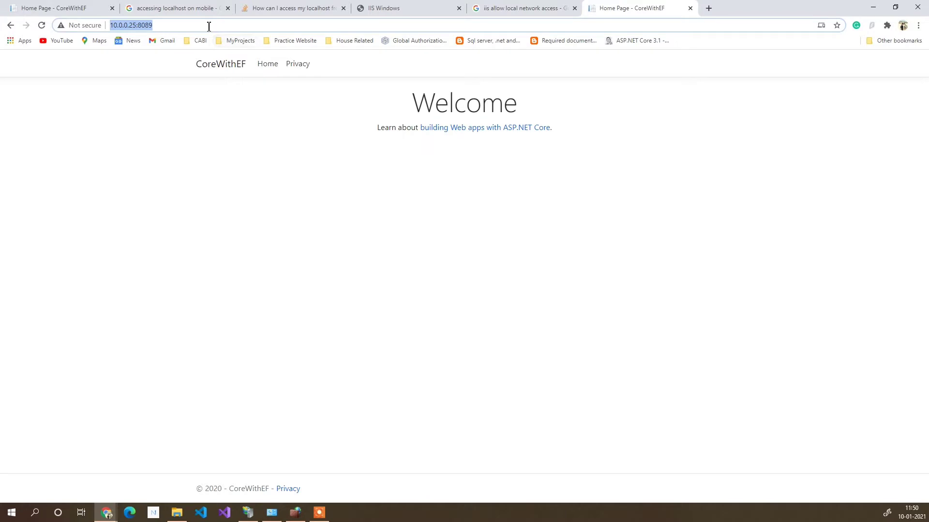
# Step: Review the web app's local network URL in the browser, and examine the netcoreEfCore site in IIS Manager
pyautogui.moveTo(208, 26); pyautogui.dragTo(109, 27)
pyautogui.click(134, 28)
pyautogui.moveTo(137, 26); pyautogui.dragTo(106, 29)
pyautogui.click(250, 520)
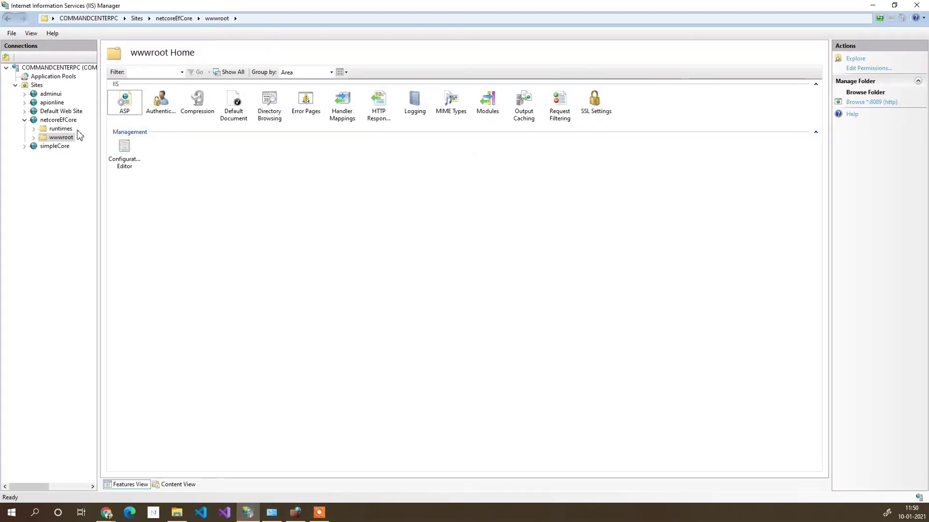
pyautogui.click(58, 120)
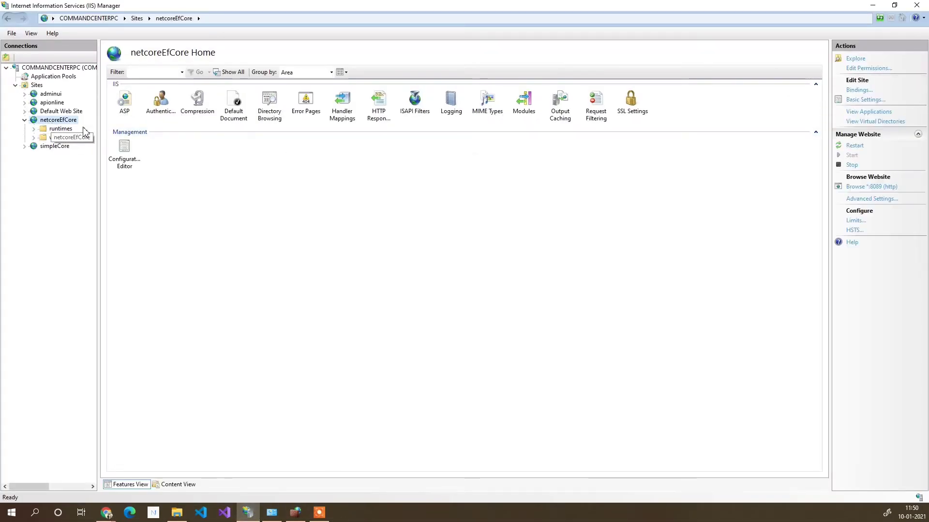
pyautogui.click(25, 119)
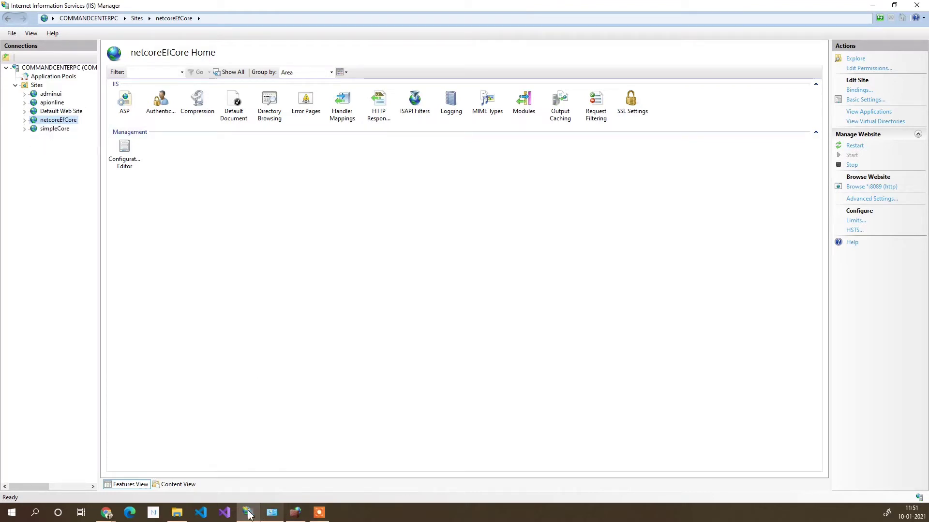
# Step: Switch back to the CoreWithEF page in Chrome and examine the IP address and port number in its URL
pyautogui.click(107, 513)
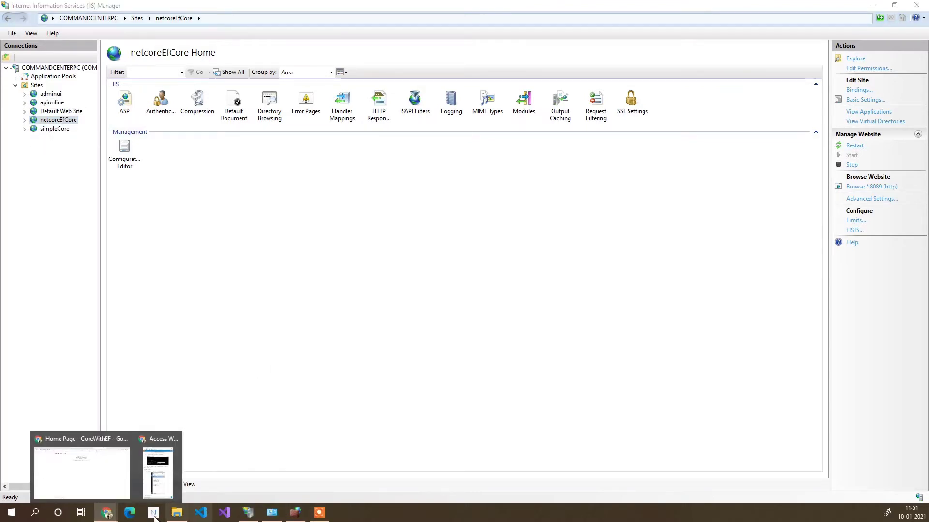
pyautogui.click(89, 471)
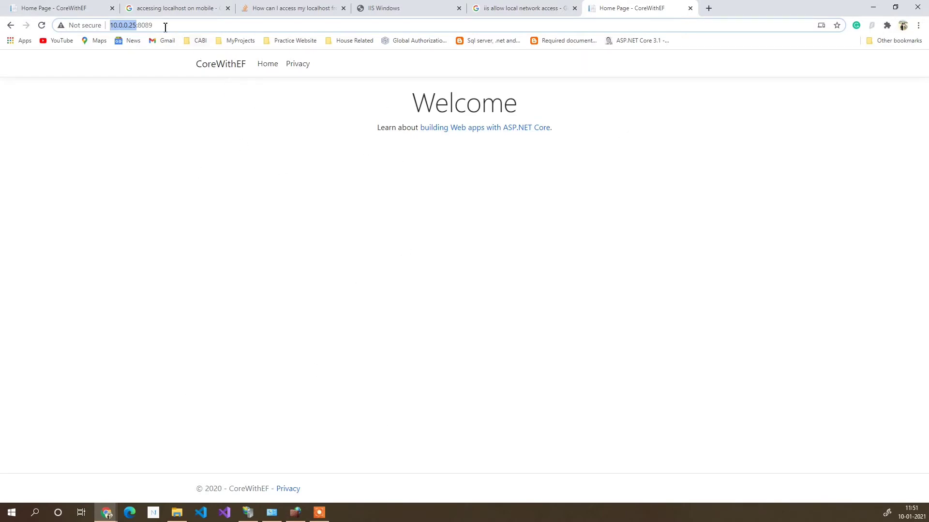
pyautogui.doubleClick(147, 27)
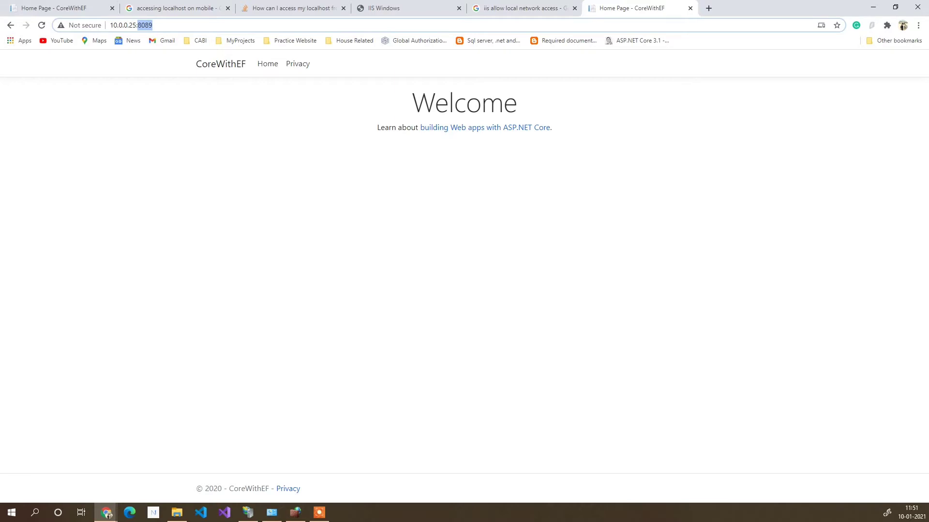
pyautogui.moveTo(928, 61)
pyautogui.mouseDown()
pyautogui.moveTo(805, 68)
pyautogui.moveTo(629, 57)
pyautogui.moveTo(928, 63)
pyautogui.mouseUp()
pyautogui.moveTo(928, 10); pyautogui.dragTo(438, 83)
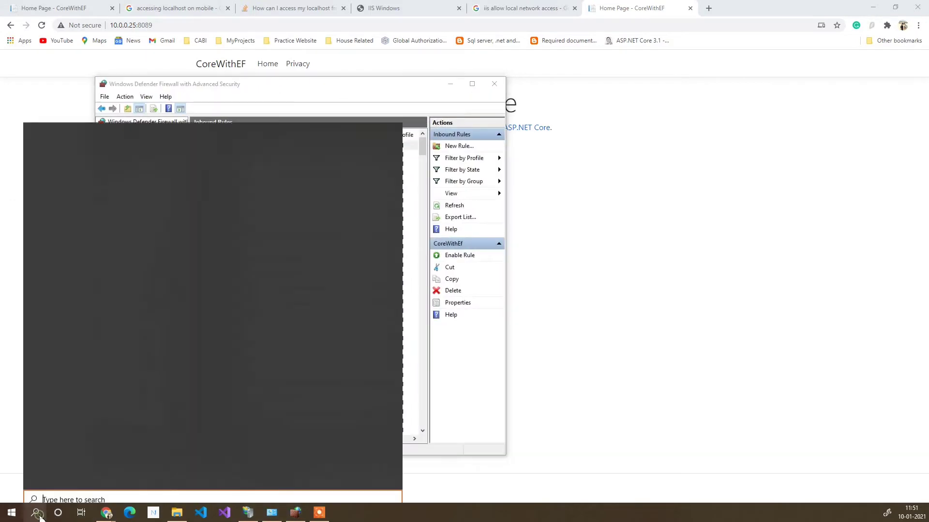
# Step: Search Windows for "firewall" and open Windows Defender Firewall with Advanced Security
pyautogui.click(34, 513)
pyautogui.write('firewall')
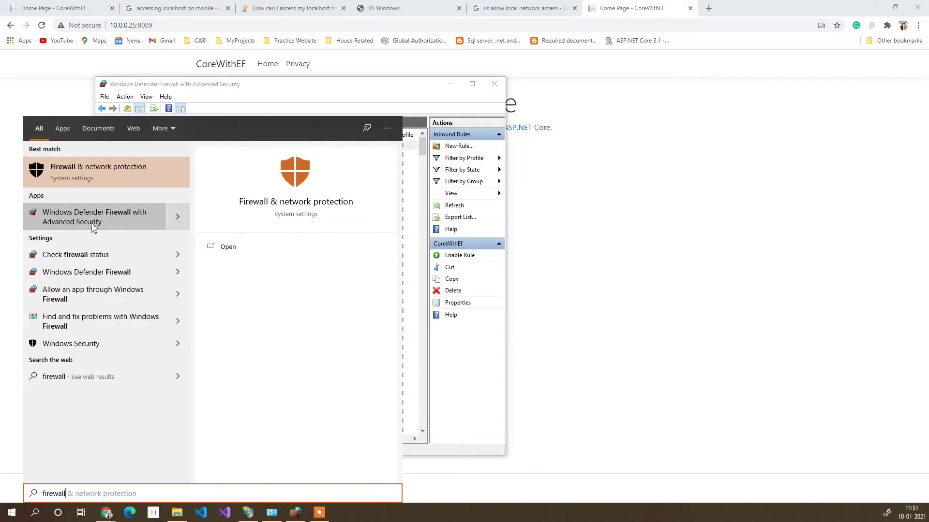
pyautogui.click(129, 218)
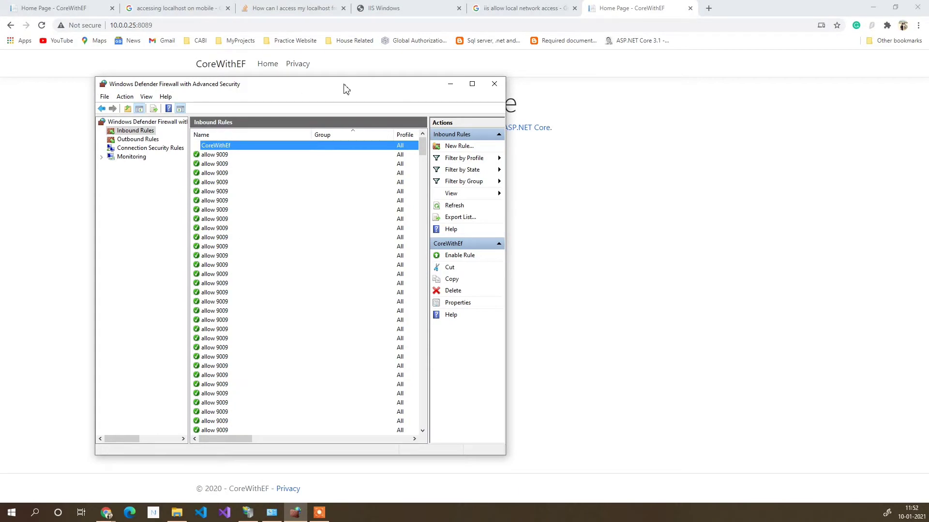
pyautogui.moveTo(343, 87); pyautogui.dragTo(406, 79)
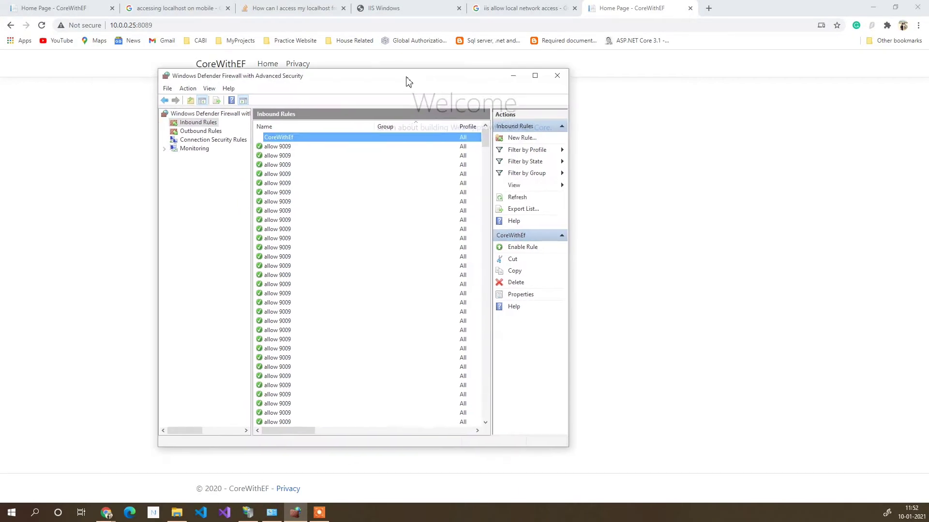
# Step: Start a new inbound rule of type Port, applying to TCP and the specific local port 8089
pyautogui.click(523, 139)
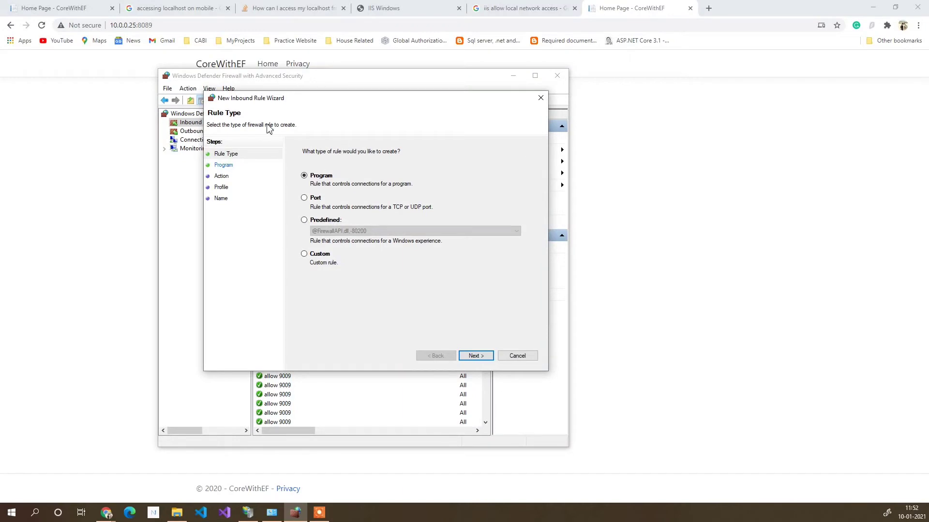
pyautogui.moveTo(400, 100); pyautogui.dragTo(402, 124)
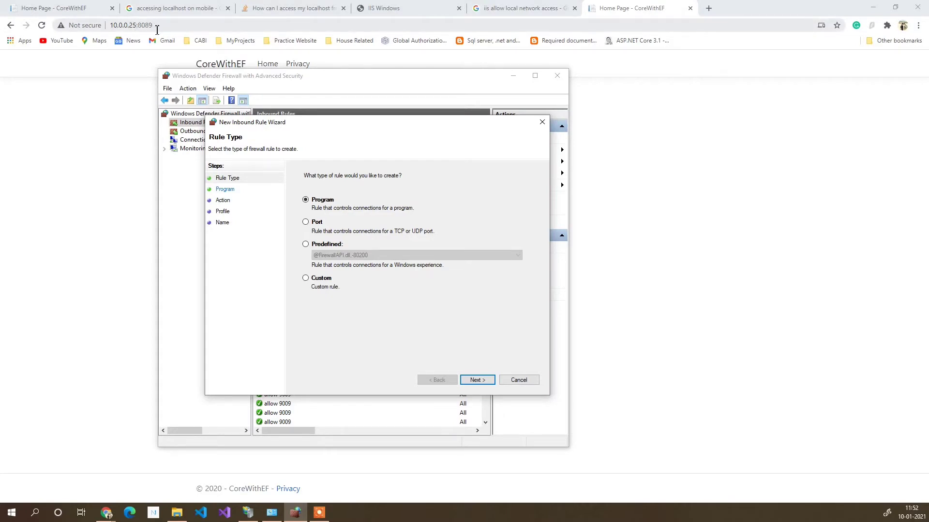
pyautogui.click(306, 223)
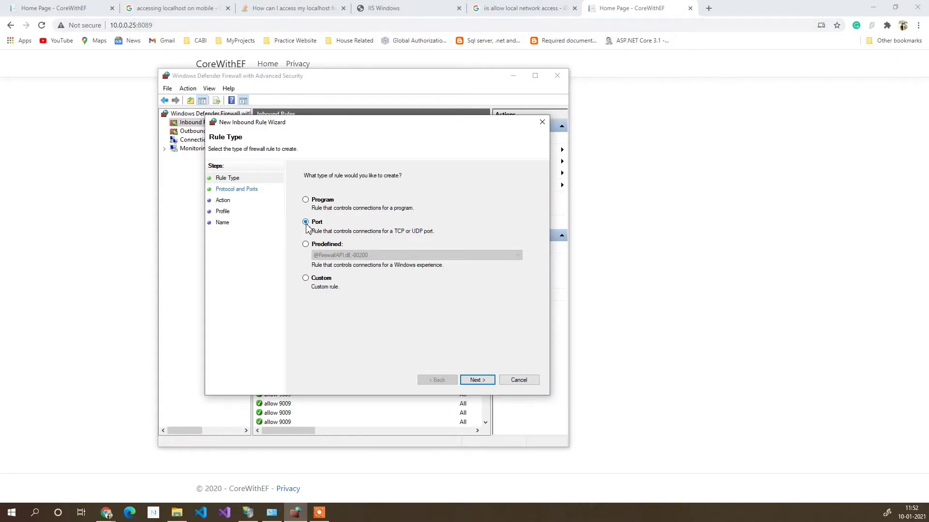
pyautogui.click(486, 383)
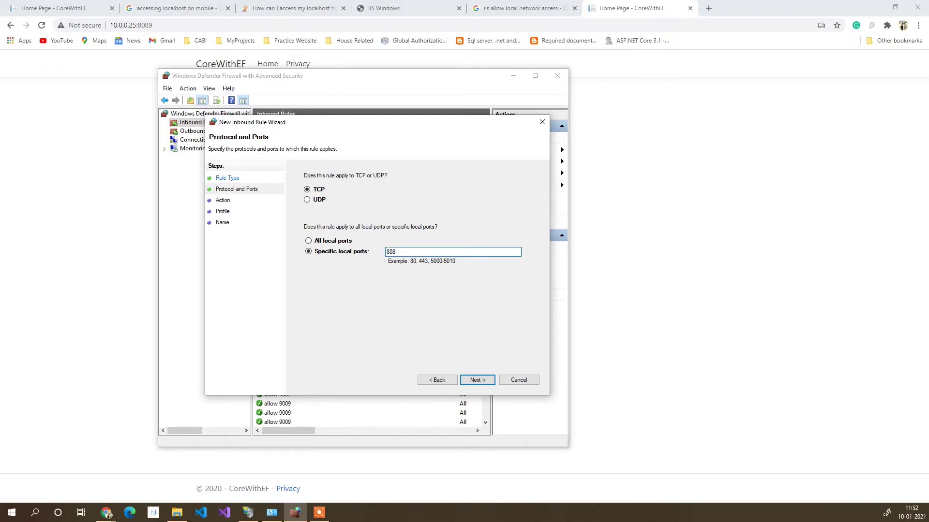
pyautogui.click(153, 26)
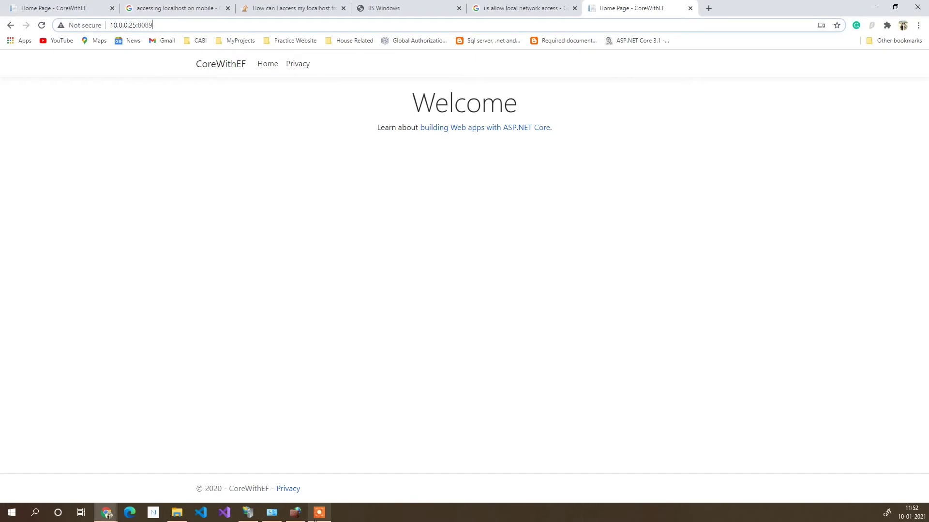
pyautogui.click(295, 513)
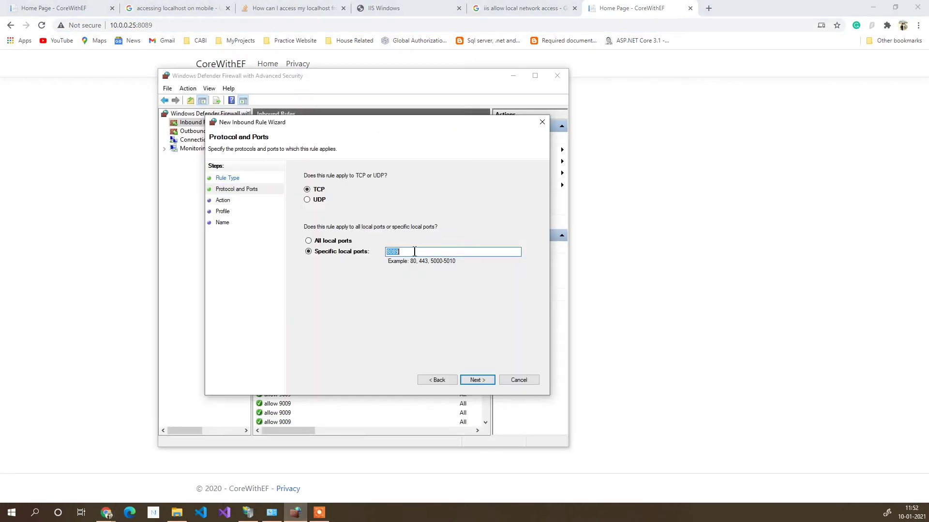
pyautogui.click(476, 380)
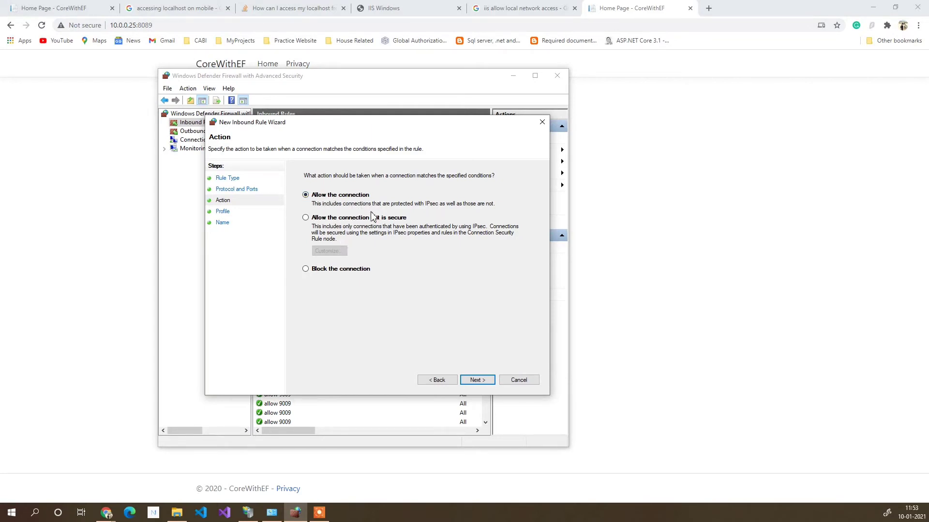
# Step: Allow the connection for the Domain, Private and Public profiles, and finish the rule with the name "CoreEfAccess 8089"
pyautogui.click(477, 379)
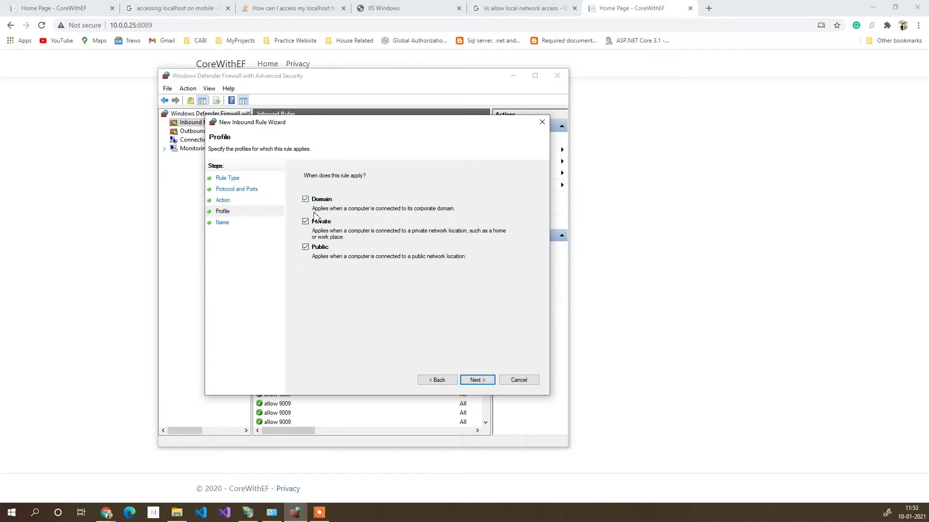
pyautogui.click(485, 383)
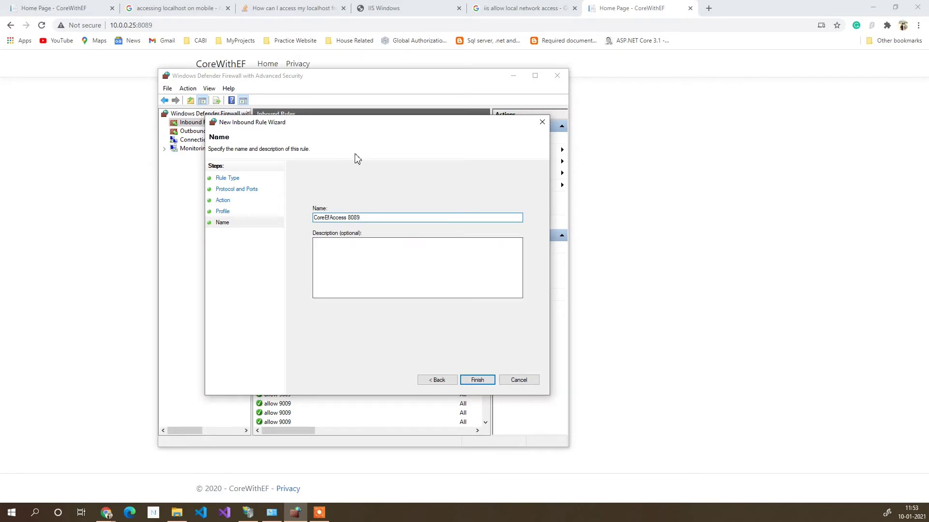
pyautogui.moveTo(362, 122); pyautogui.dragTo(417, 255)
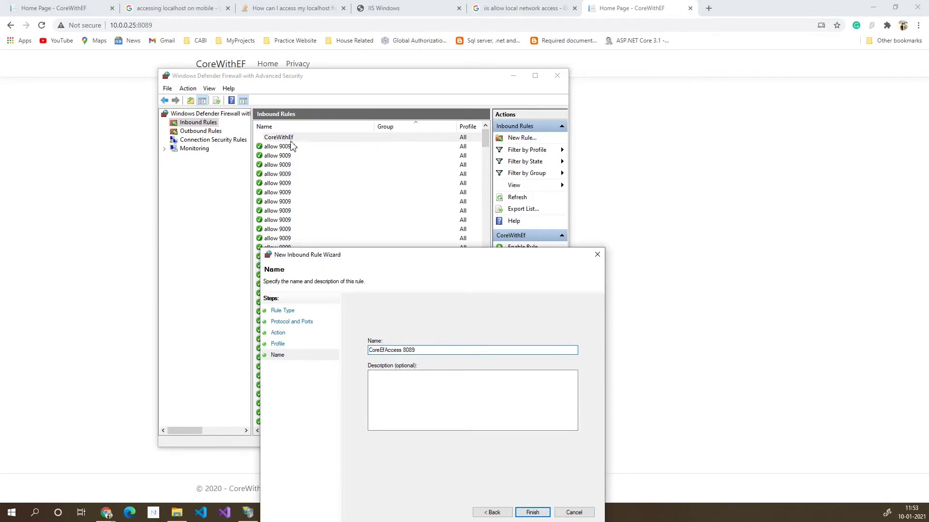
pyautogui.moveTo(405, 257); pyautogui.dragTo(389, 128)
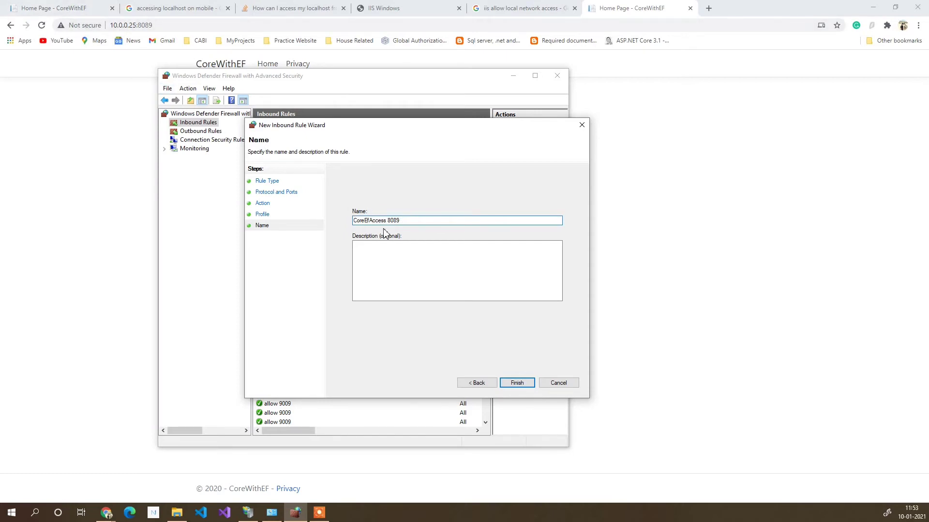
pyautogui.moveTo(315, 127); pyautogui.dragTo(351, 140)
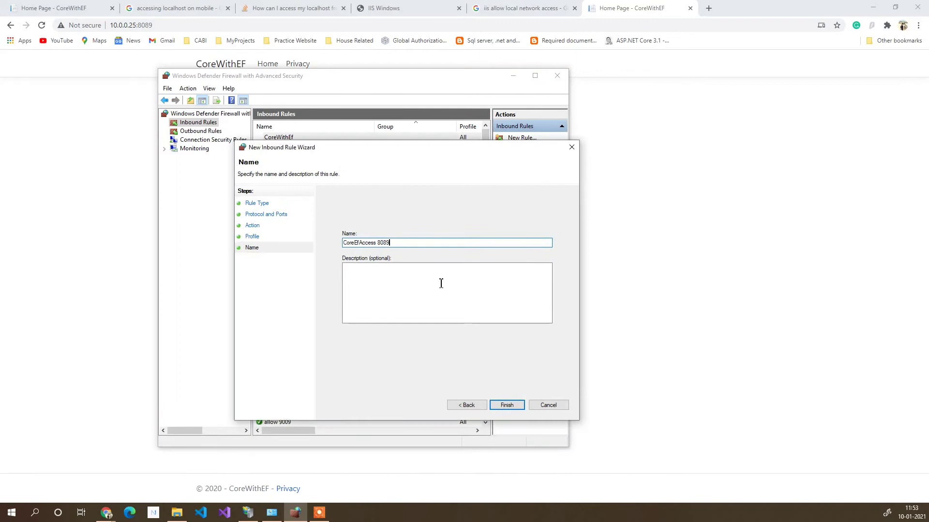
pyautogui.click(515, 403)
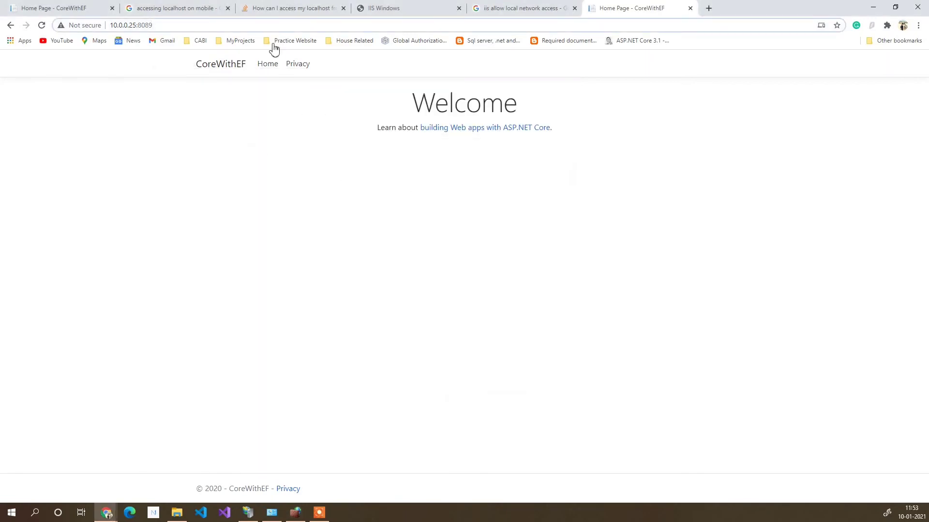
# Step: Disable the CoreEfAccess 8089 and CoreWithEf inbound rules to test access without them
pyautogui.click(298, 514)
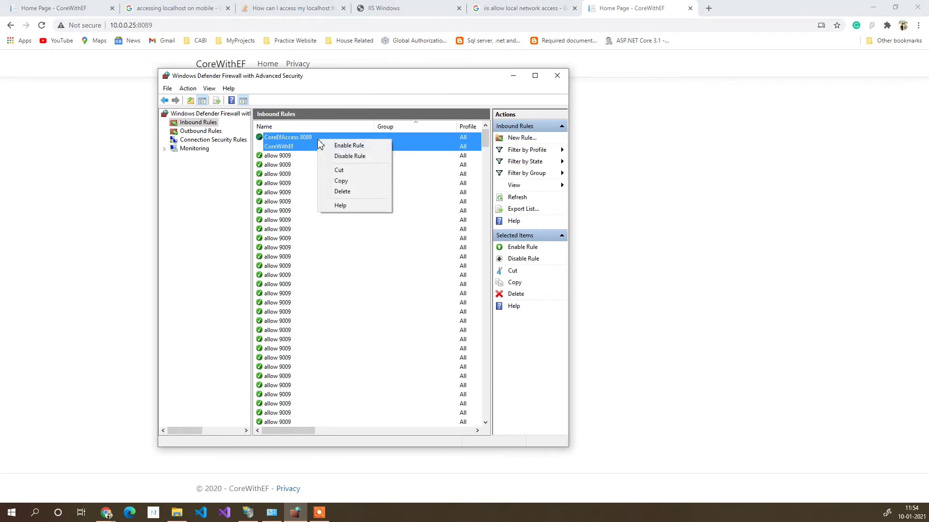
pyautogui.click(359, 156)
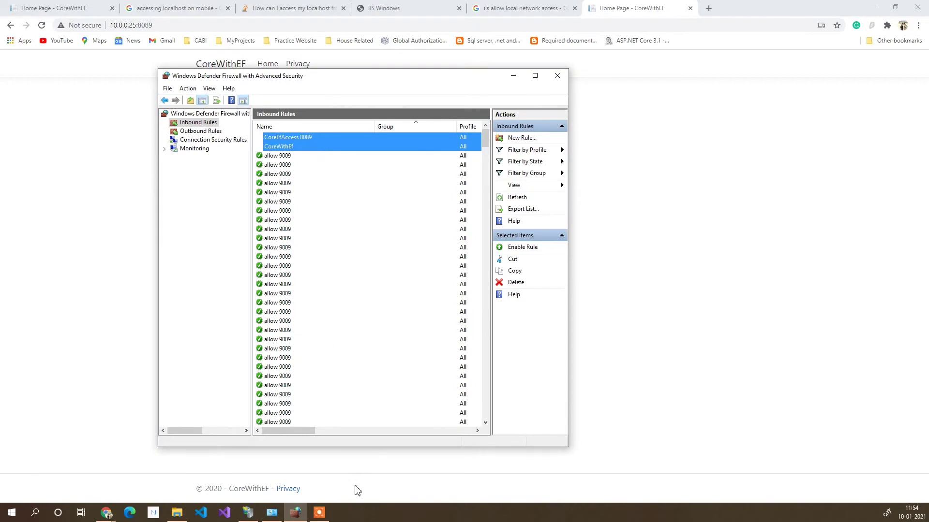
pyautogui.moveTo(321, 519)
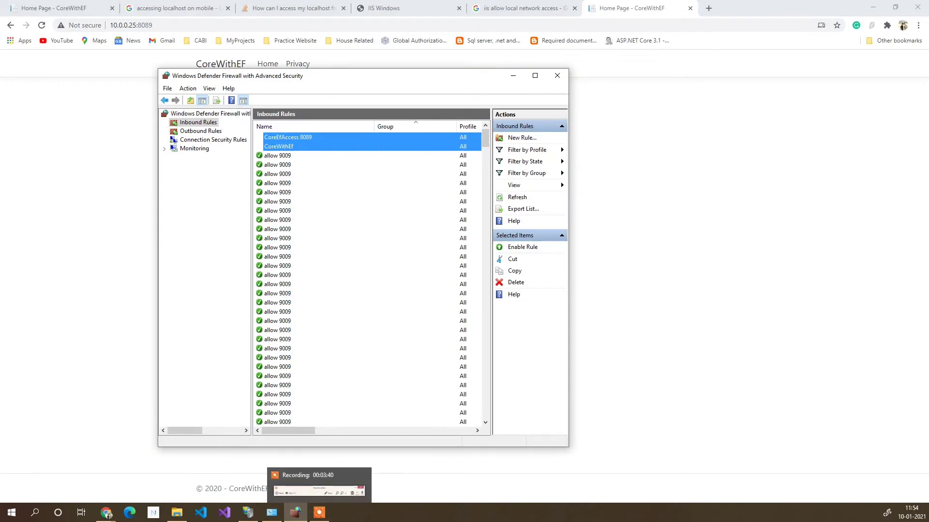
pyautogui.click(319, 515)
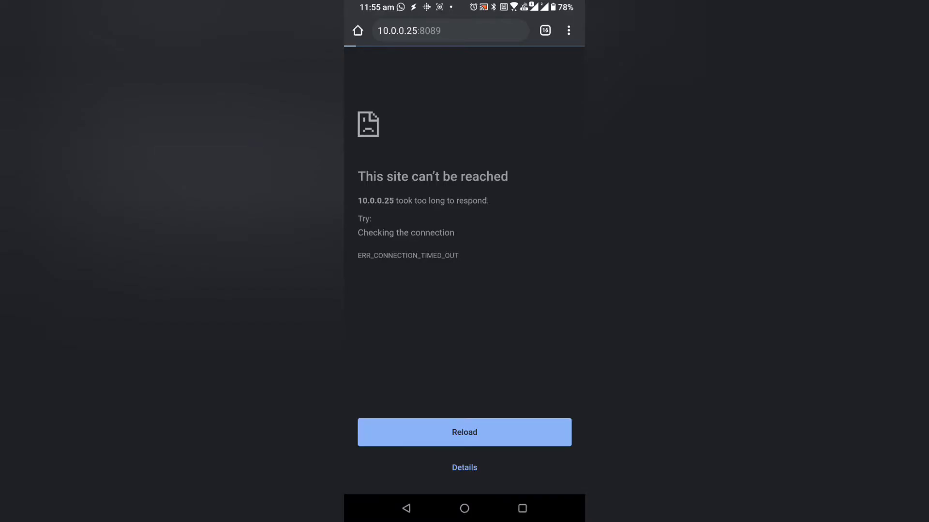
# Step: Reload 10.0.0.25:8089 in the phone's browser to test access with the firewall rules disabled
pyautogui.moveTo(457, 174); pyautogui.dragTo(465, 273)
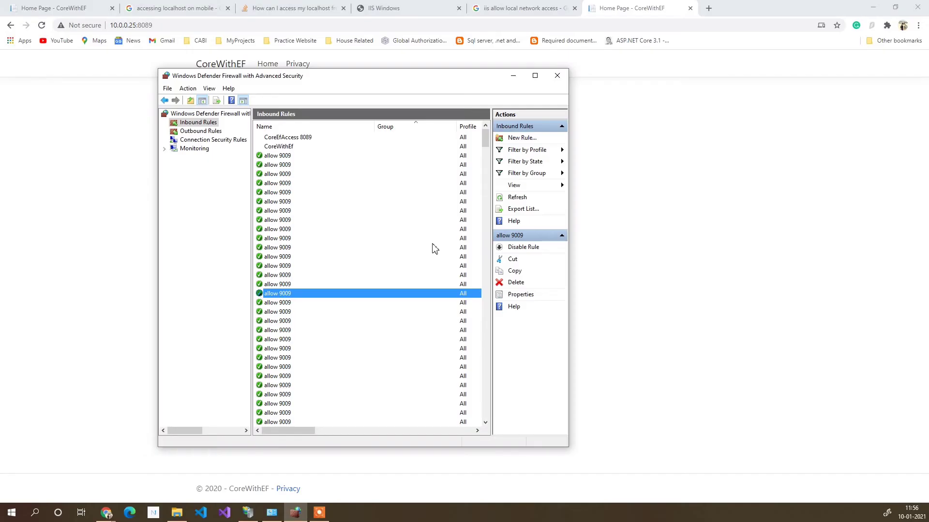
# Step: Enable the CoreEfAccess 8089 inbound rule in the firewall's rule list
pyautogui.click(296, 138)
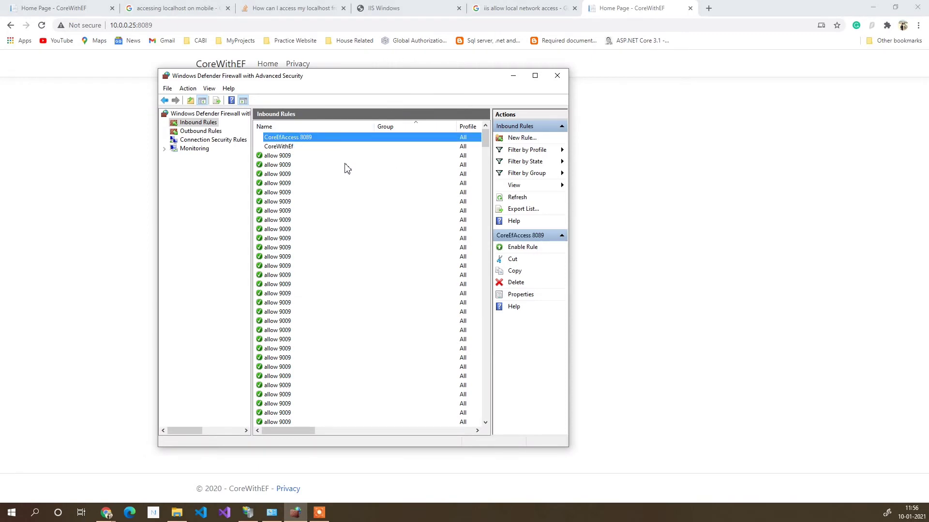
pyautogui.click(289, 148)
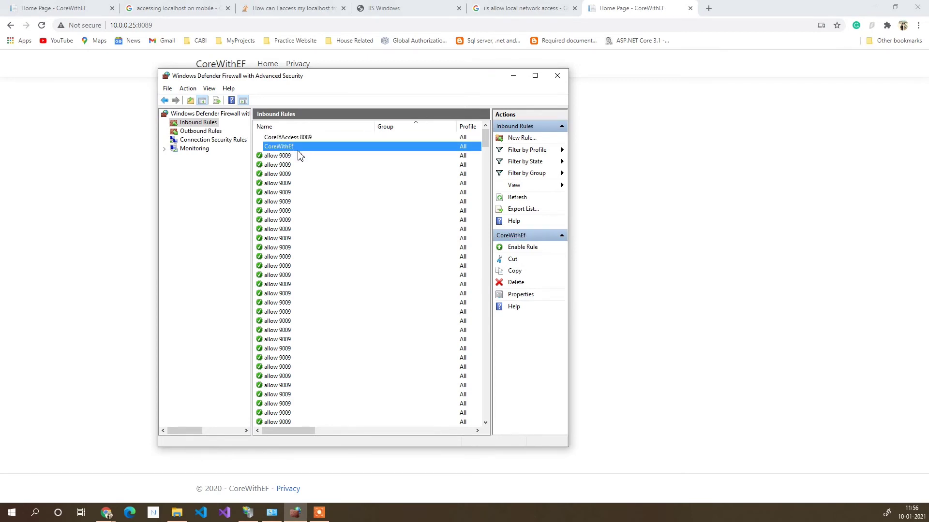
pyautogui.click(300, 138)
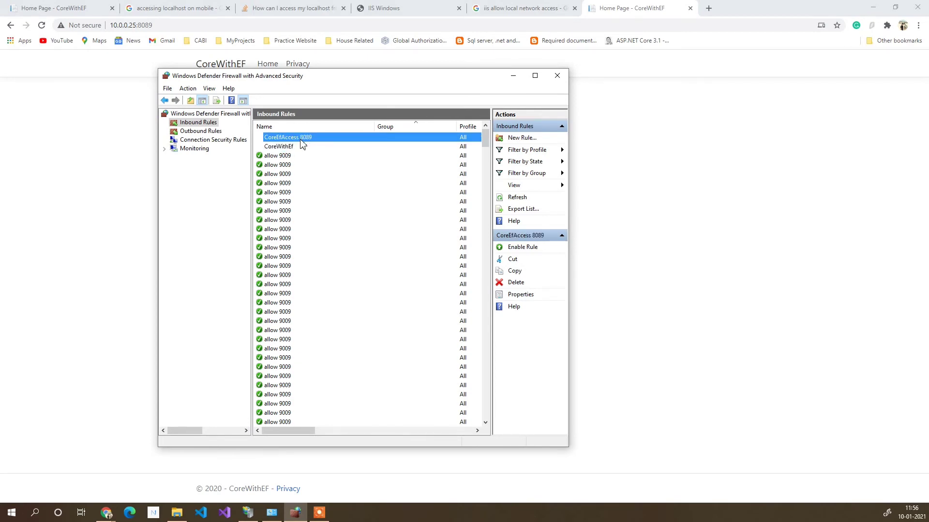
pyautogui.rightClick(300, 138)
pyautogui.click(340, 146)
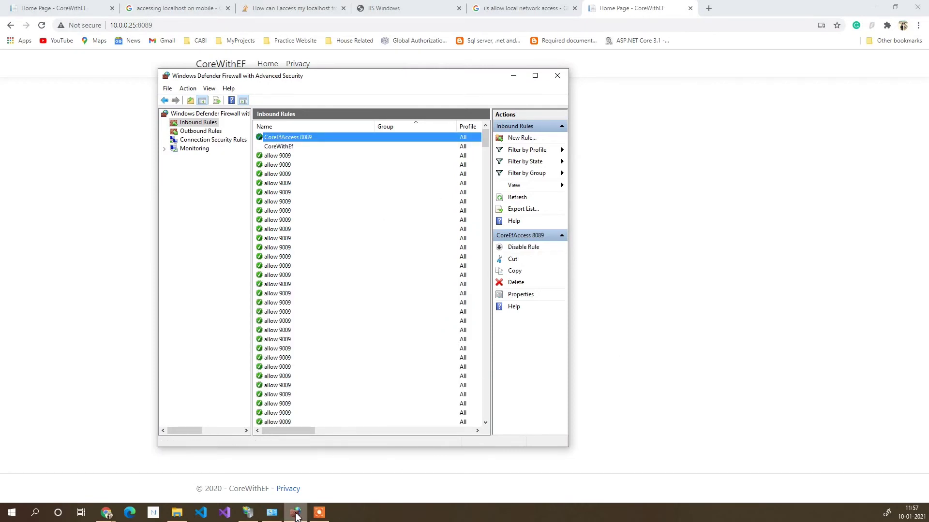
pyautogui.click(319, 513)
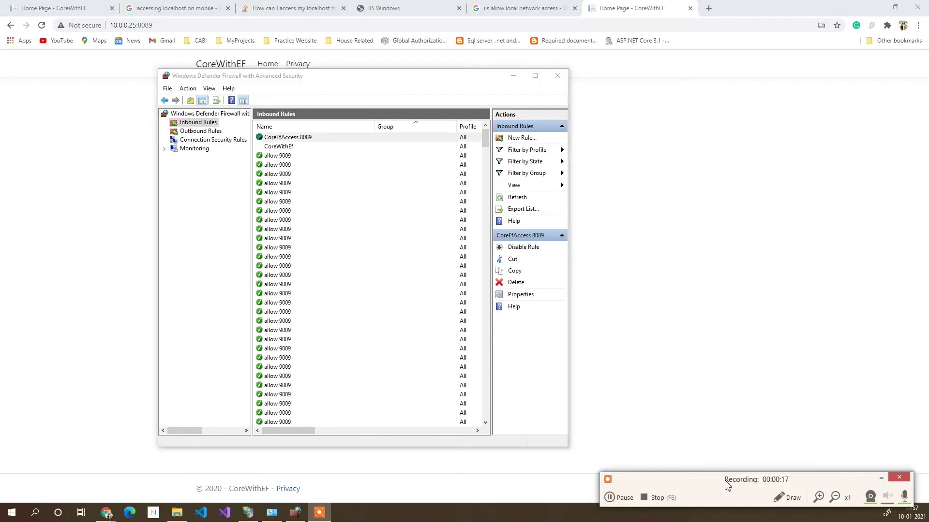
pyautogui.click(657, 498)
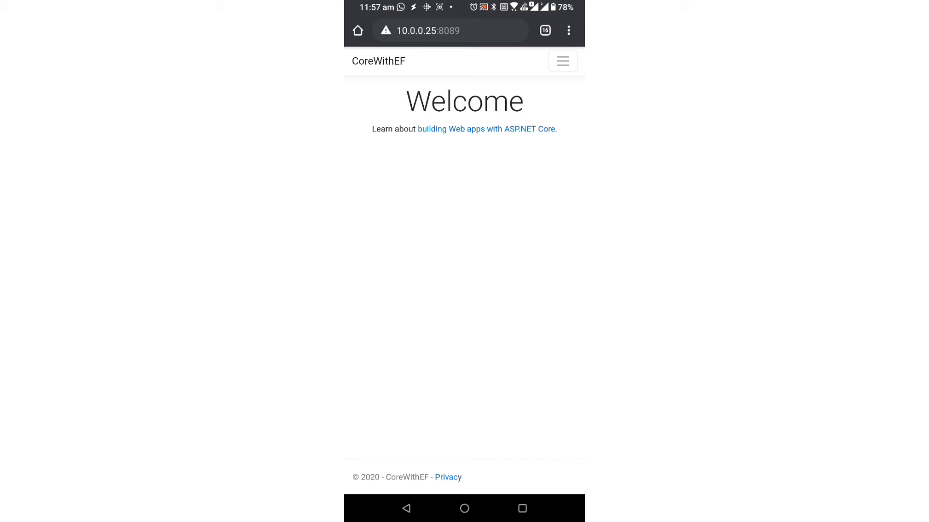
# Step: Reload 10.0.0.25:8089 in the phone's browser to check access with the rule enabled, and leave the browser
pyautogui.moveTo(457, 145); pyautogui.dragTo(454, 251)
pyautogui.click(465, 508)
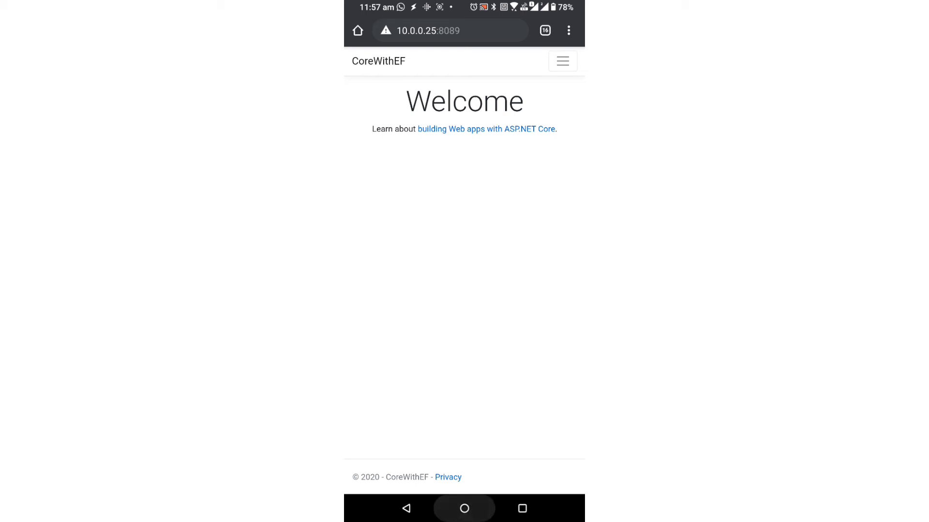
# Step: Open the phone's camera, turn the flash off and view the computer's browser page through it
pyautogui.click(555, 468)
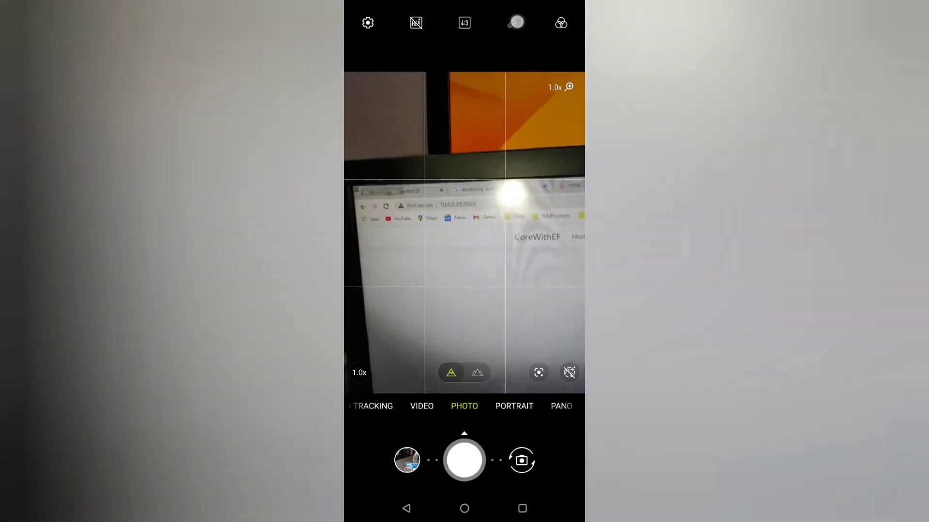
pyautogui.click(513, 23)
pyautogui.click(438, 37)
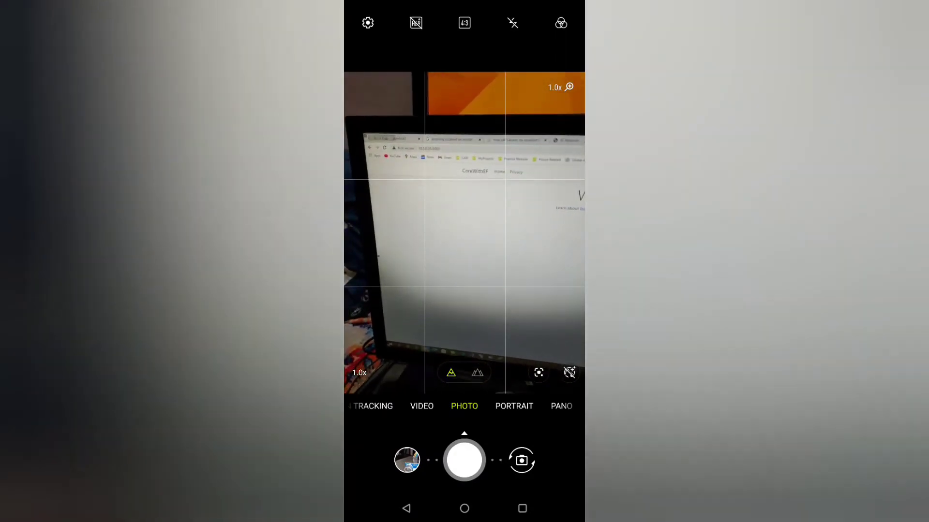
# Step: Leave the camera, return to Chrome on the phone and reload 10.0.0.25:8089
pyautogui.click(465, 508)
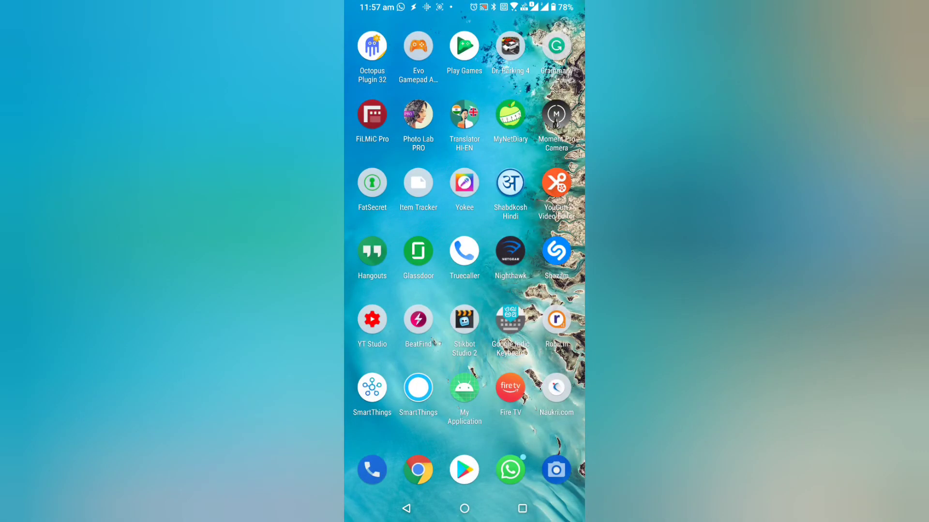
pyautogui.click(418, 470)
pyautogui.moveTo(493, 182); pyautogui.dragTo(494, 223)
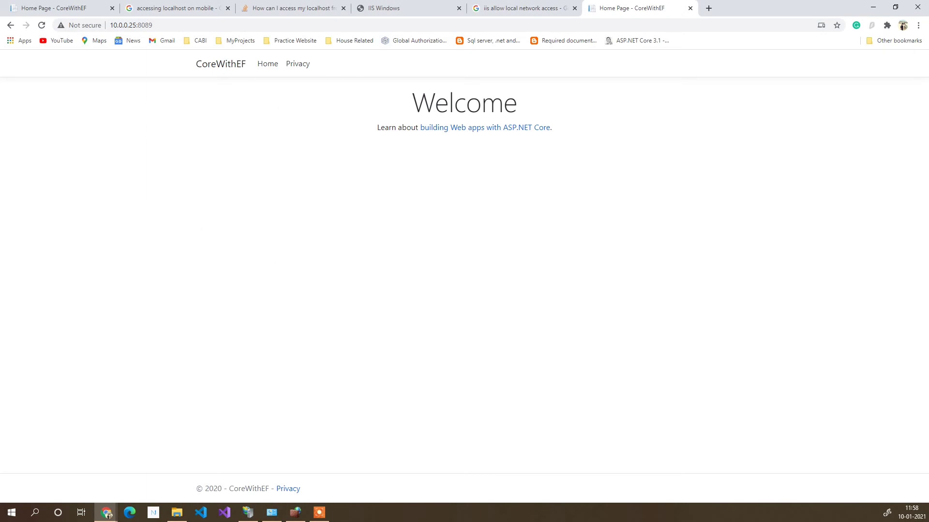
# Step: Bring up Windows Defender Firewall on the computer to review the CoreEfAccess 8089 inbound rule, and minimize it
pyautogui.click(296, 513)
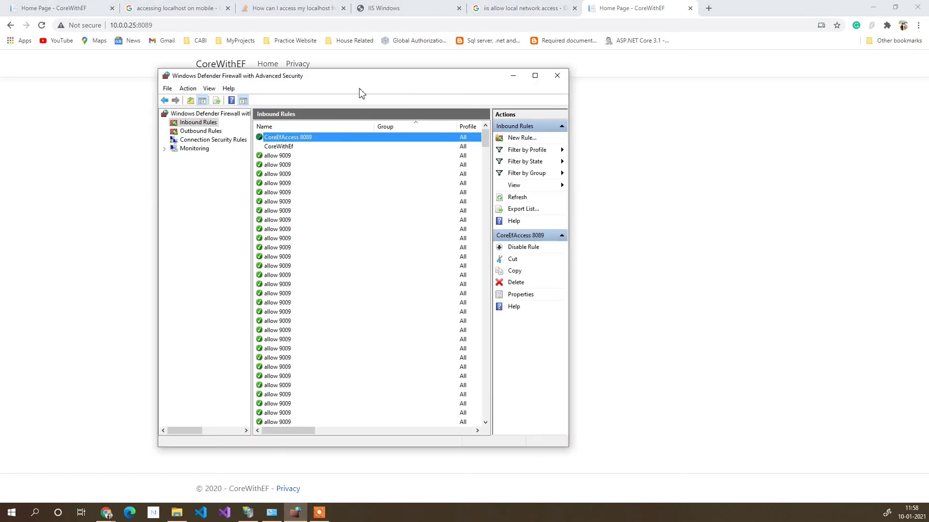
pyautogui.moveTo(477, 76); pyautogui.dragTo(683, 89)
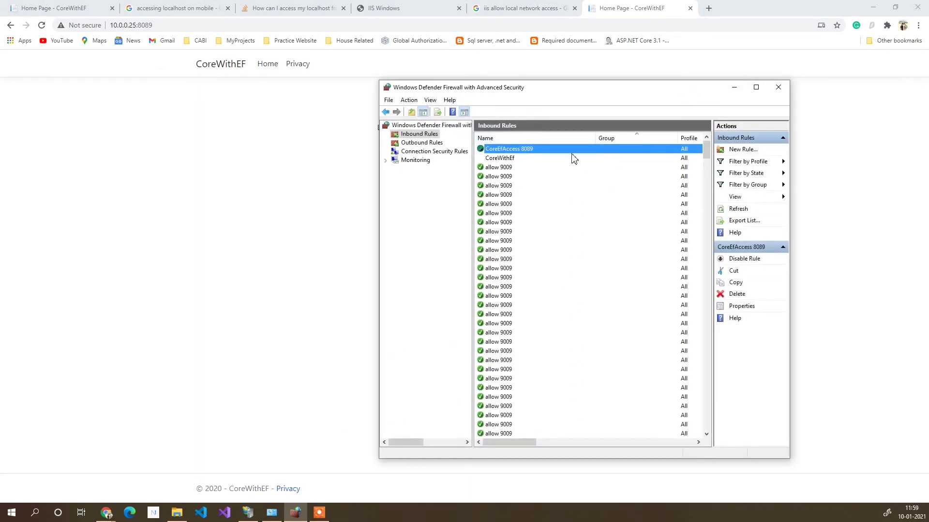
pyautogui.moveTo(686, 89); pyautogui.dragTo(623, 88)
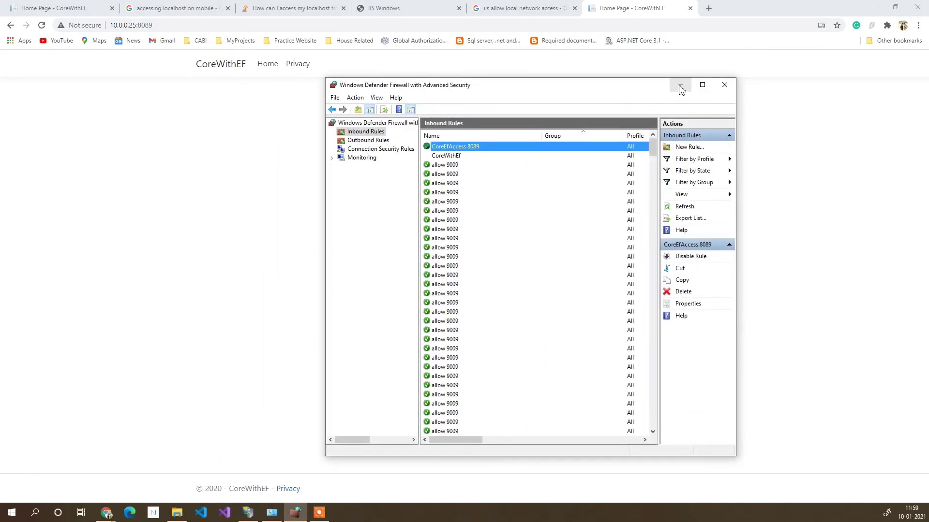
pyautogui.click(681, 87)
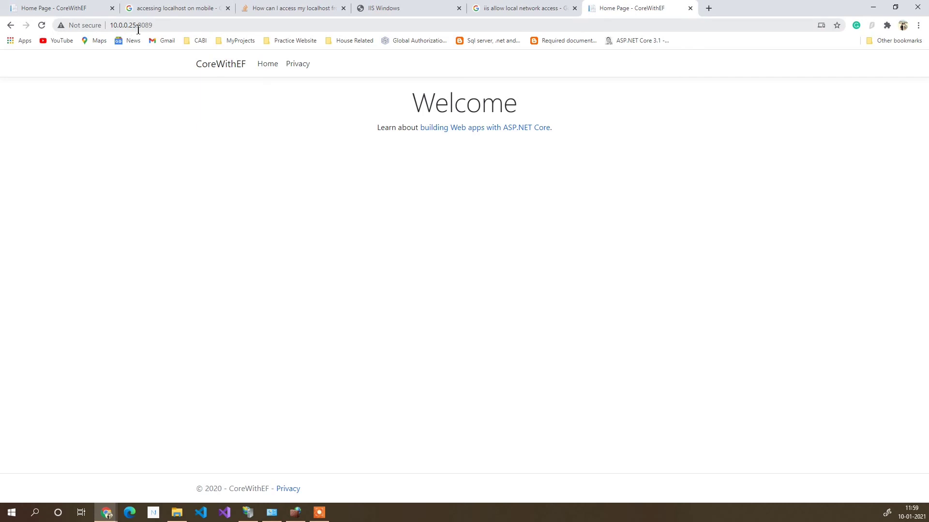
# Step: Highlight the IP address 10.0.0.25, the port 8089 and the full site address in the browser's address bar
pyautogui.moveTo(137, 30); pyautogui.dragTo(110, 30)
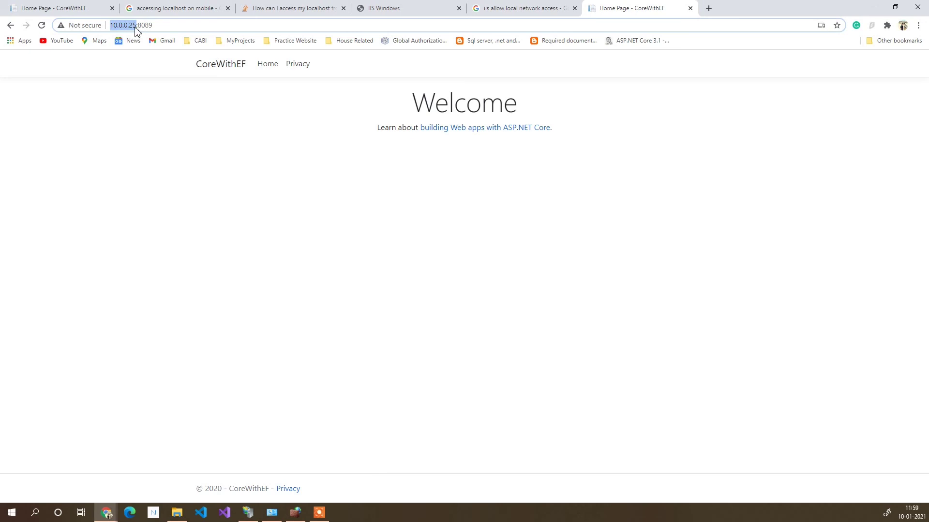
pyautogui.moveTo(137, 26); pyautogui.dragTo(112, 26)
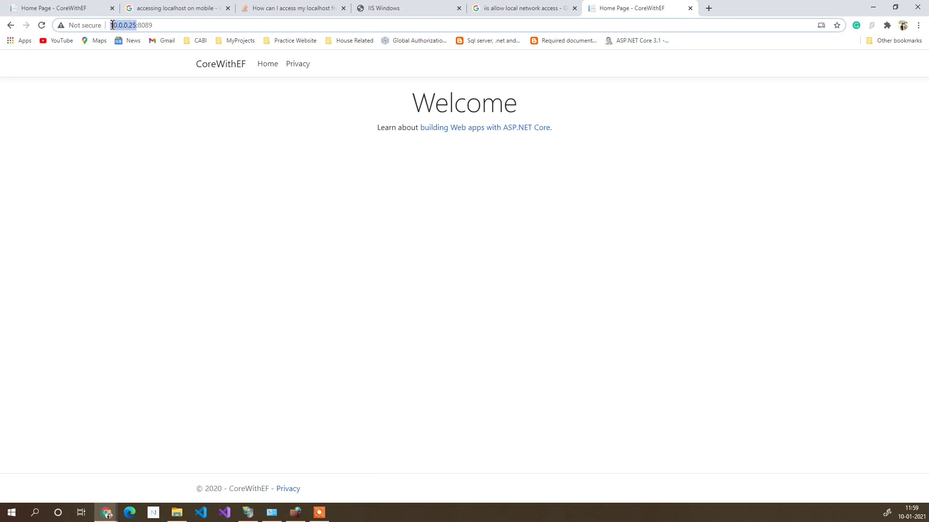
pyautogui.doubleClick(149, 28)
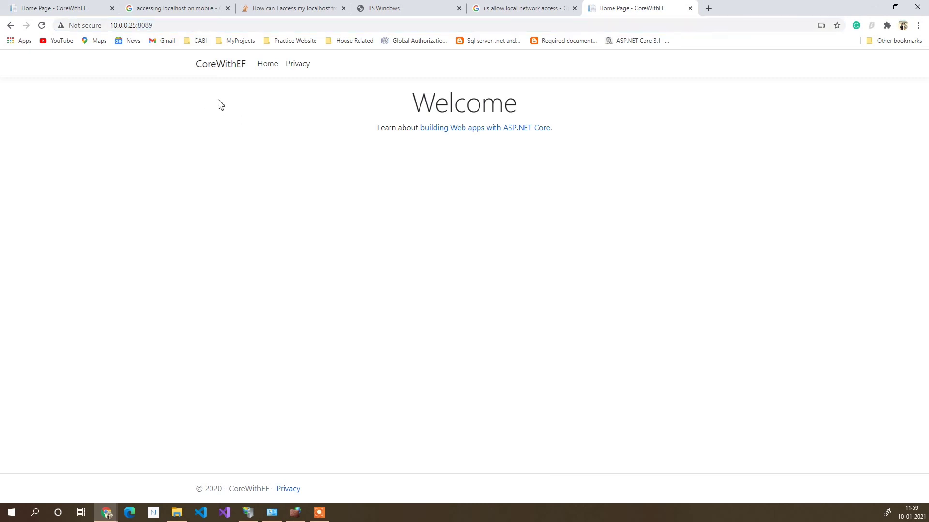
pyautogui.tripleClick(170, 30)
pyautogui.click(168, 22)
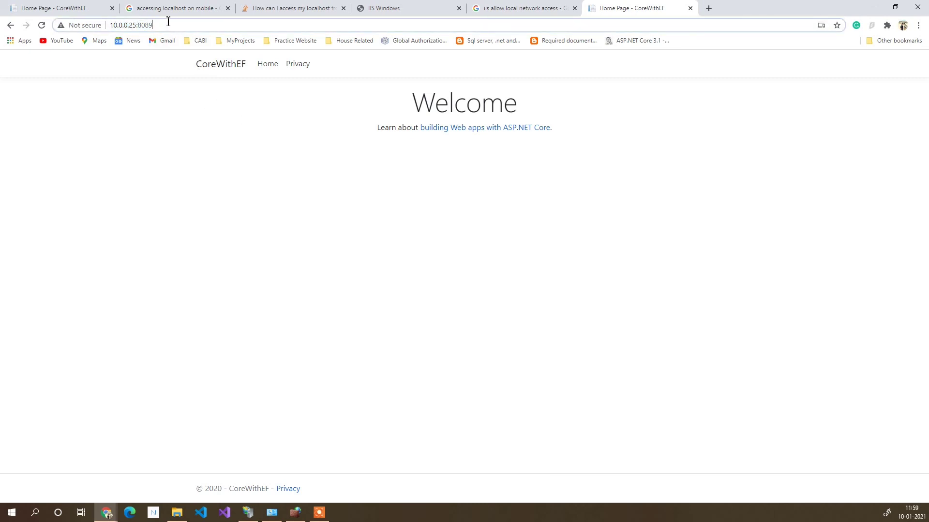
pyautogui.click(397, 279)
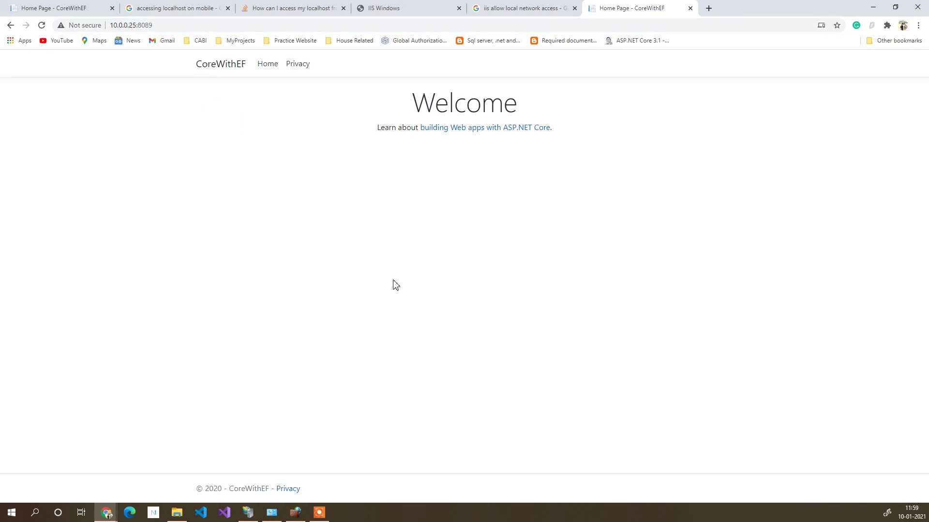
pyautogui.click(192, 24)
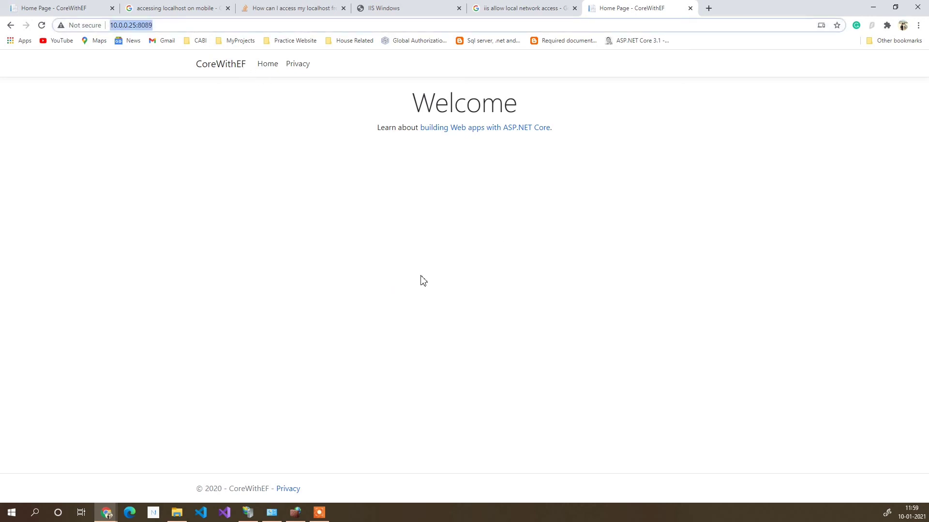